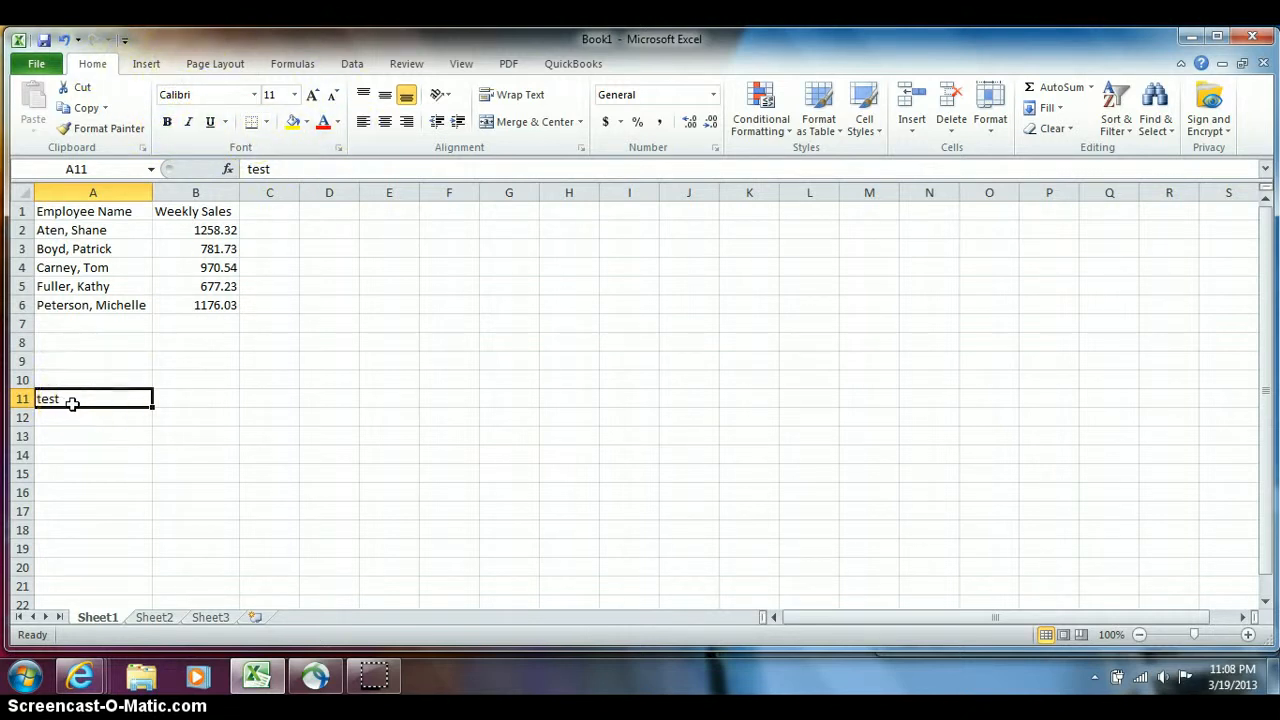
- Set the font size of the "test" text in cell A11 to 28
left_click(78, 399)
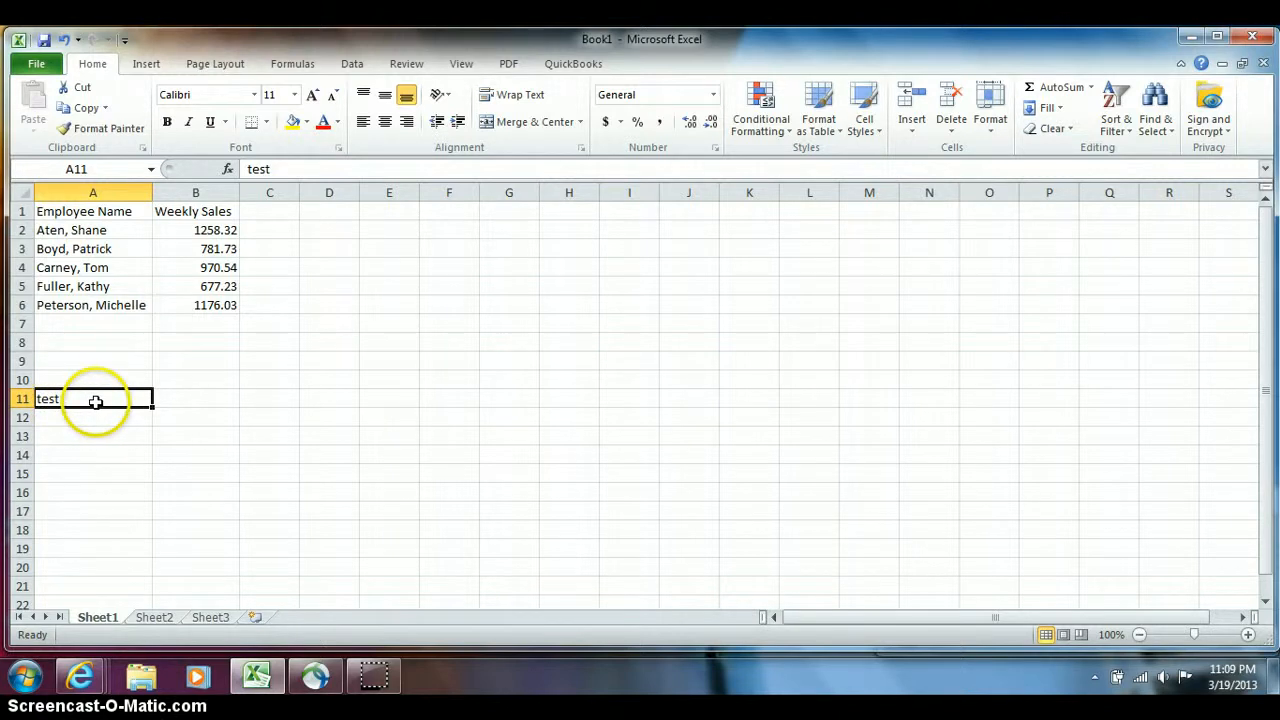
left_click(255, 94)
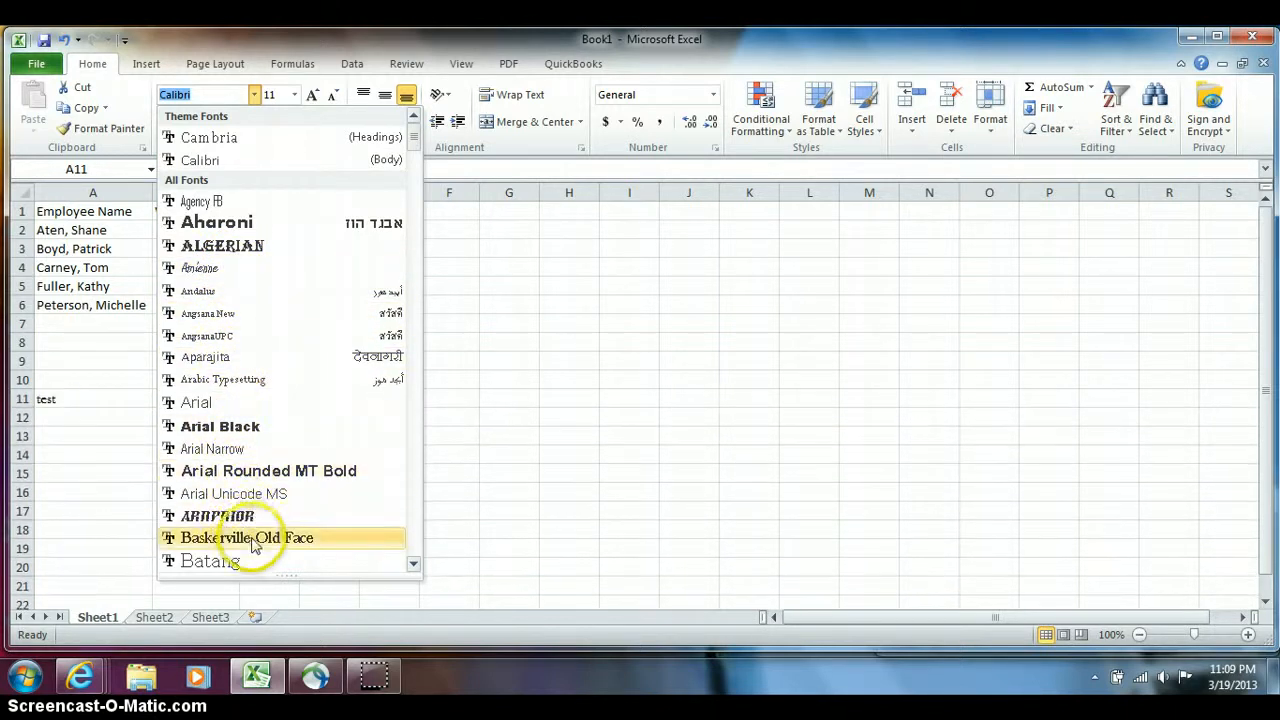
left_click(295, 94)
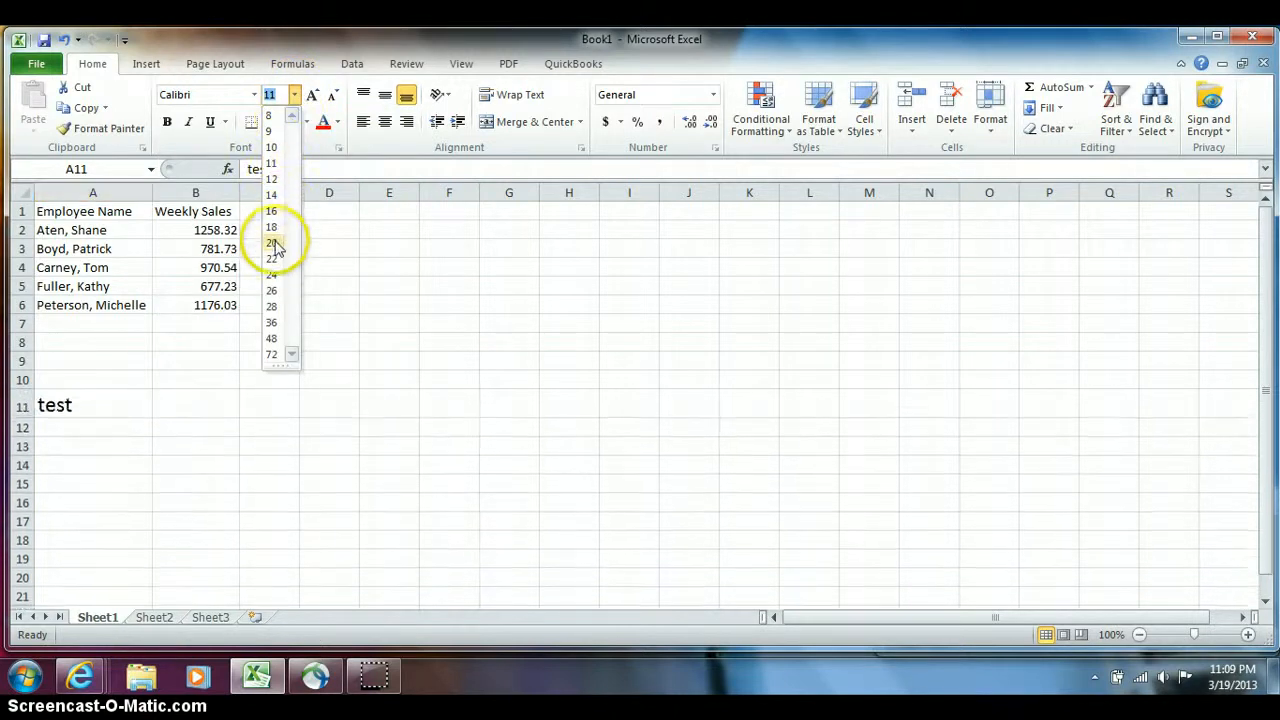
left_click(279, 308)
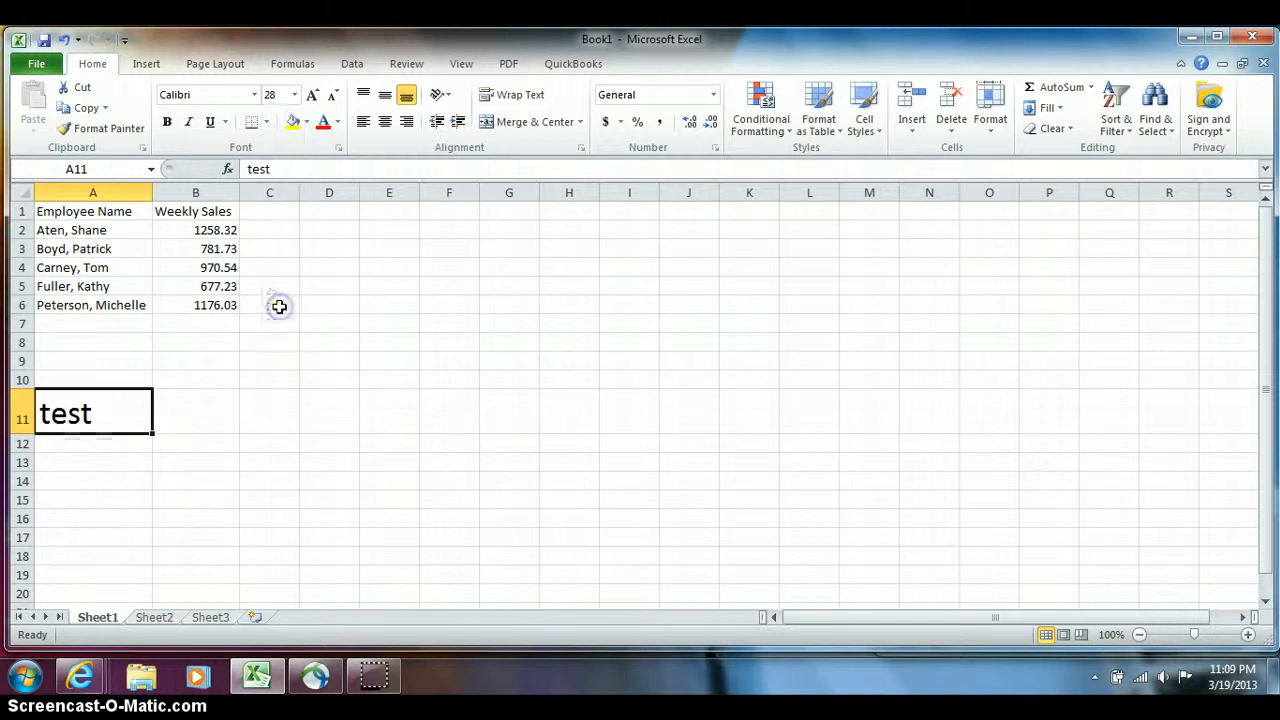
- Change the font of the "test" text in cell A11 to Chiller
left_click(255, 94)
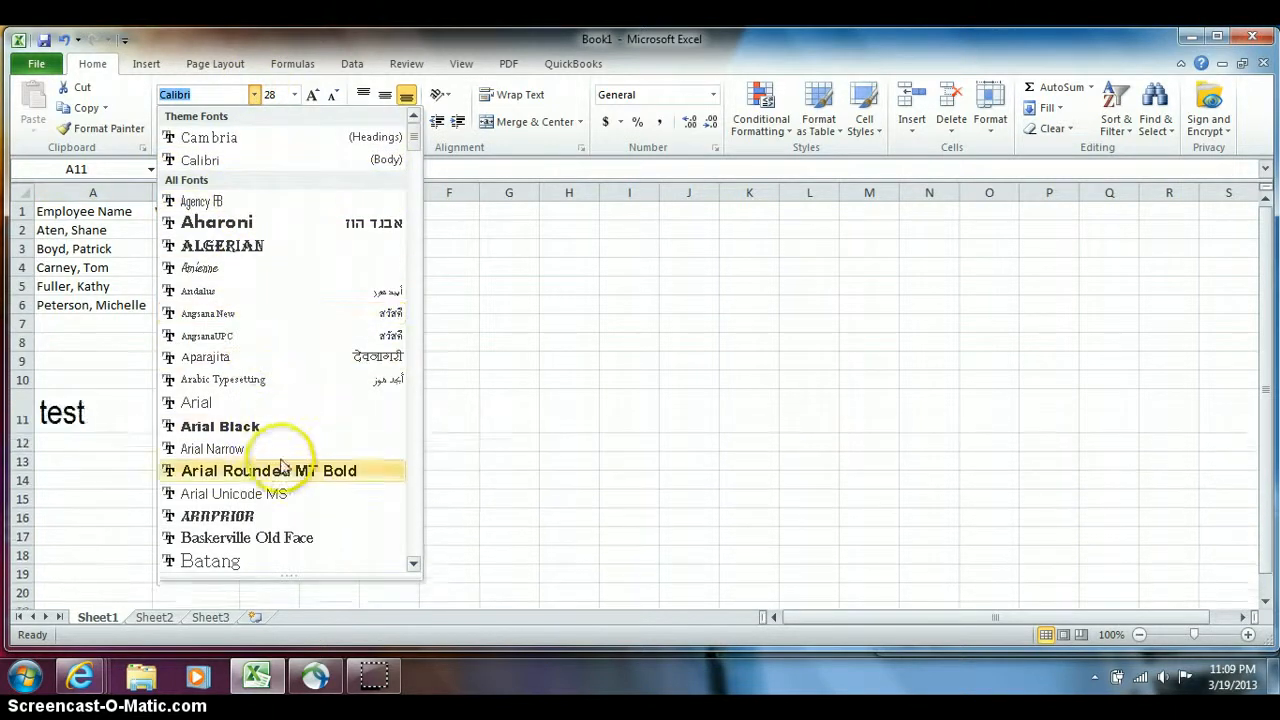
scroll(296, 508, "down", 6)
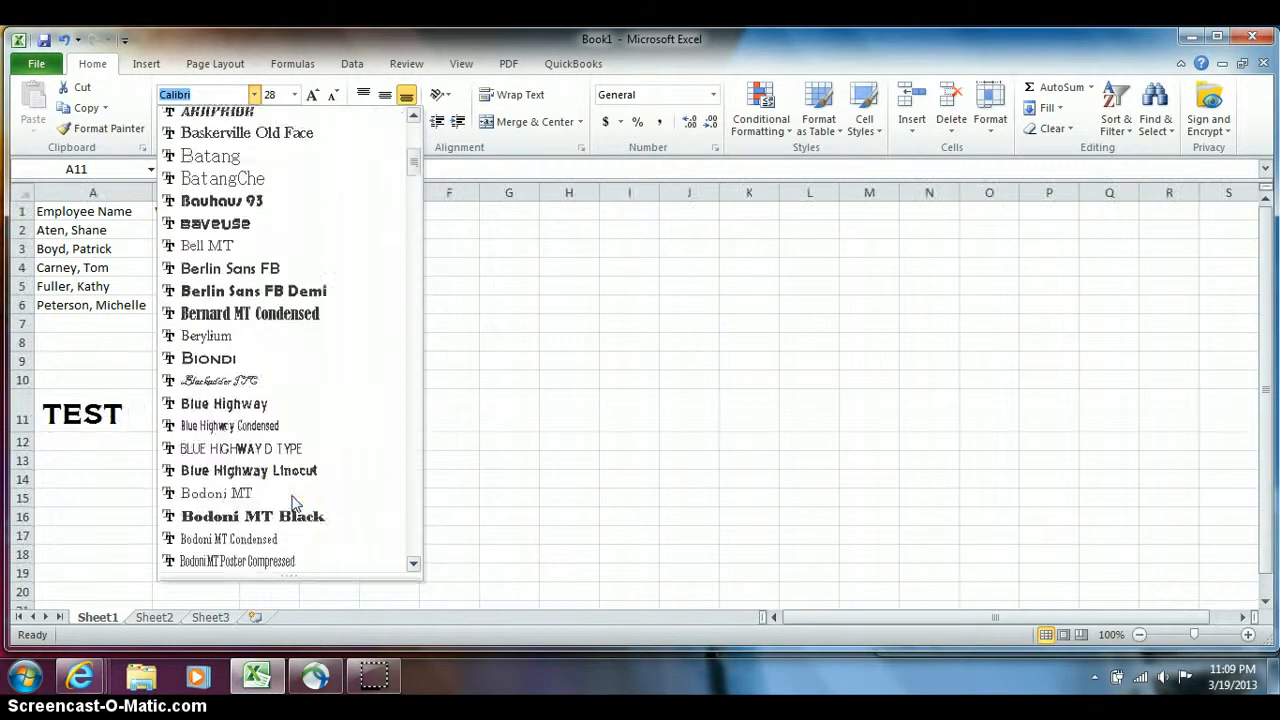
scroll(296, 505, "down", 6)
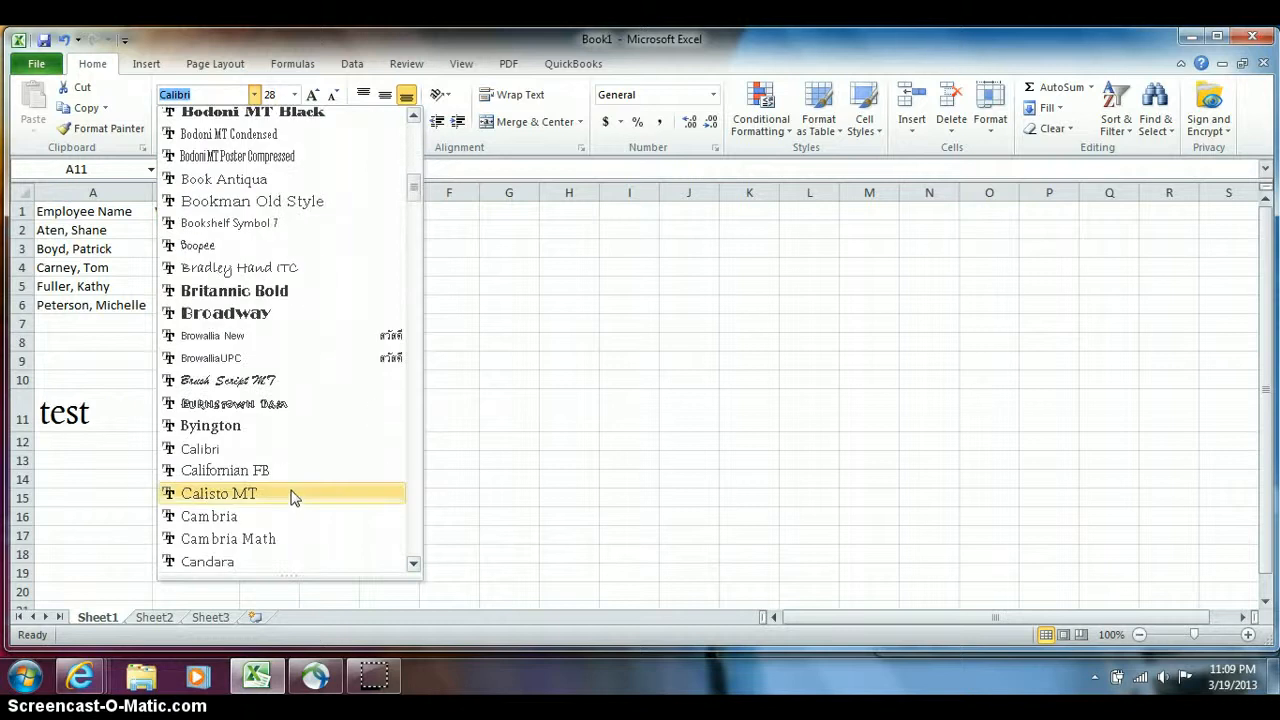
scroll(292, 497, "down", 5)
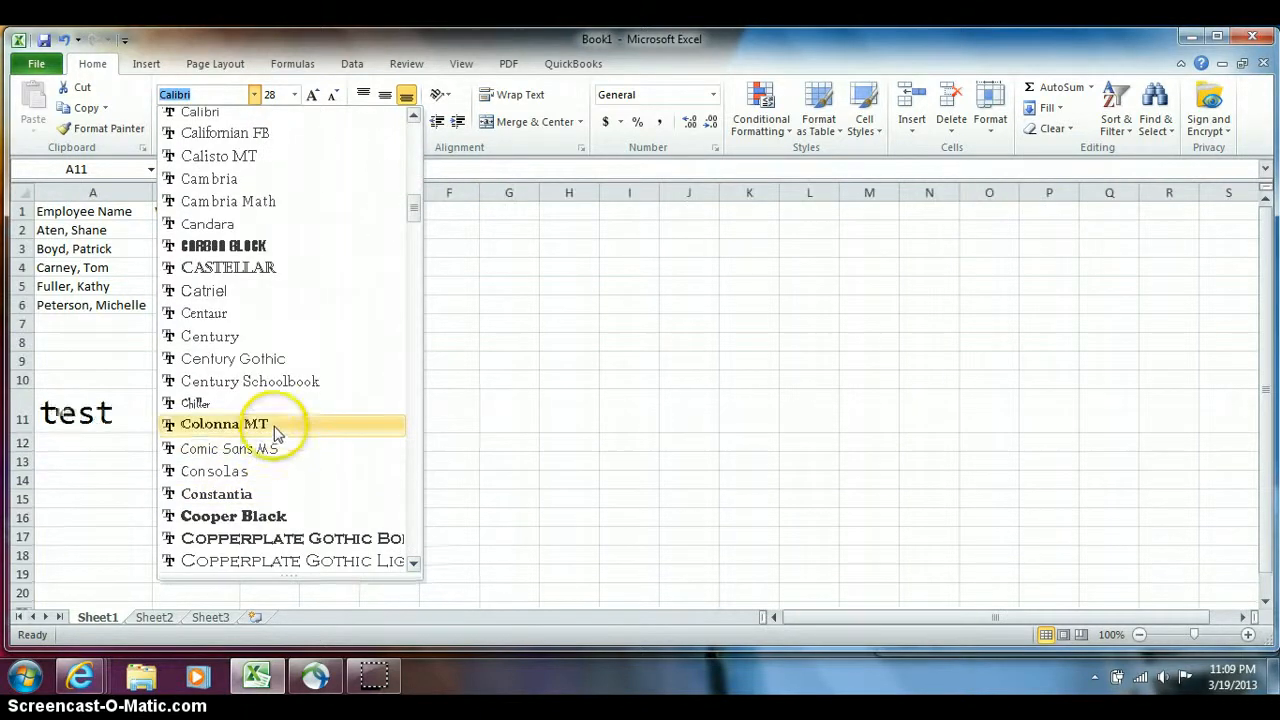
left_click(270, 410)
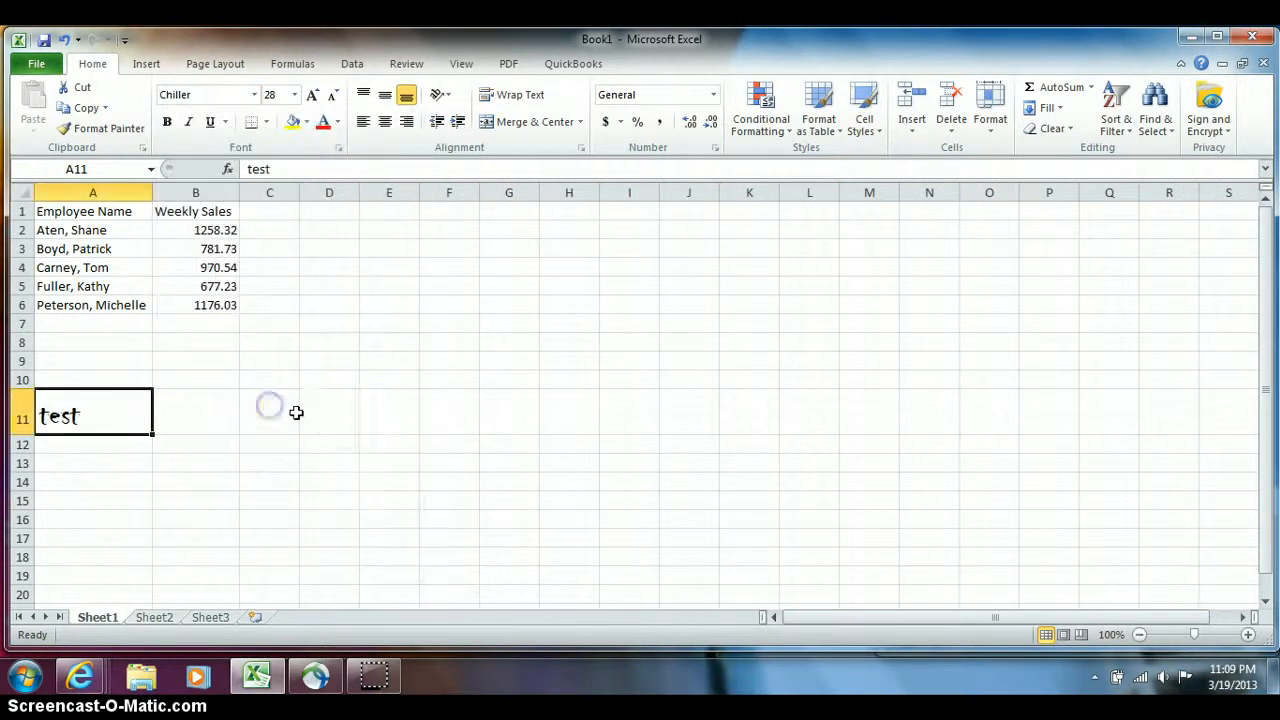
- Enlarge the text in cell A11 stepwise to size 72 and shrink it stepwise to size 26
left_click(314, 95)
left_click(318, 95)
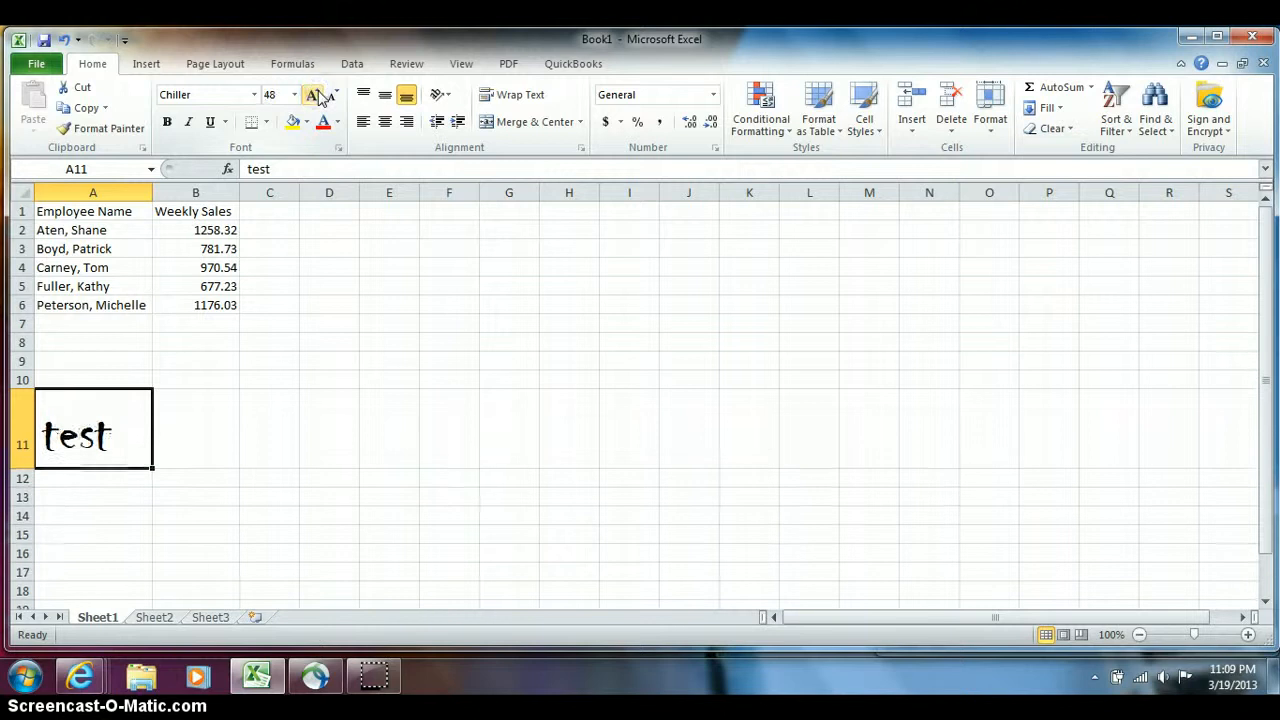
left_click(318, 95)
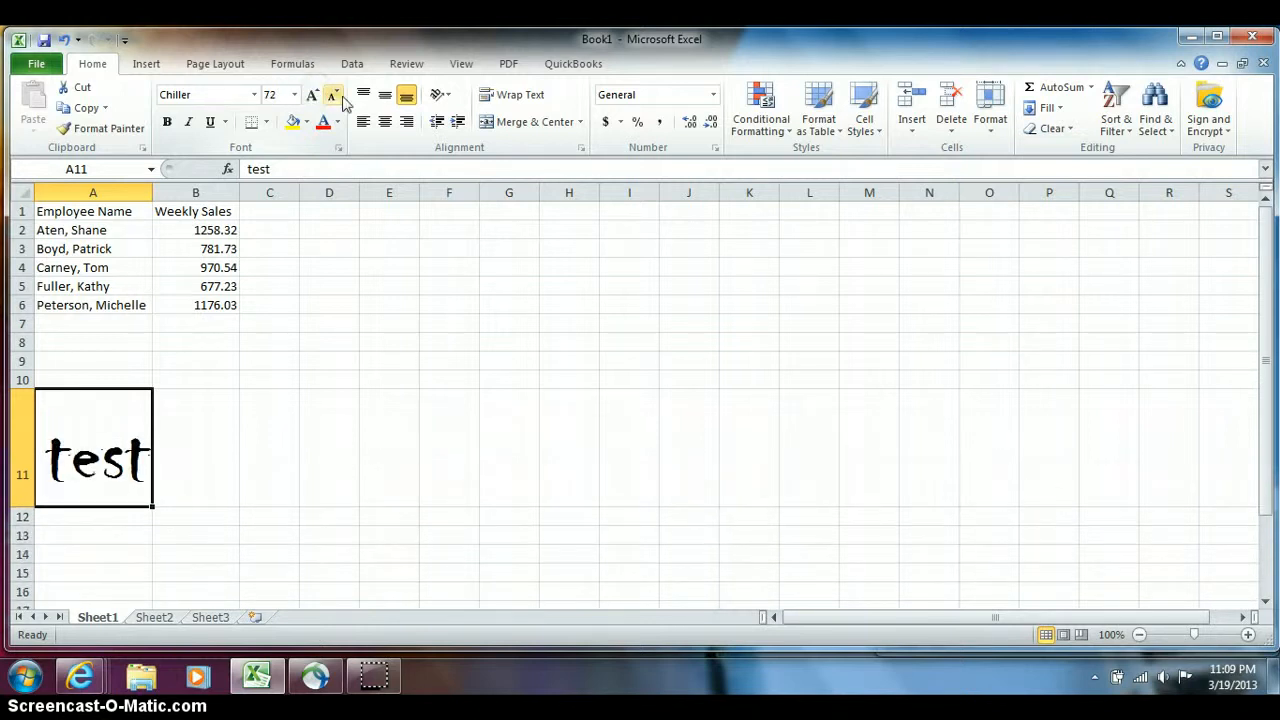
left_click(333, 97)
left_click(333, 97)
left_click(333, 97)
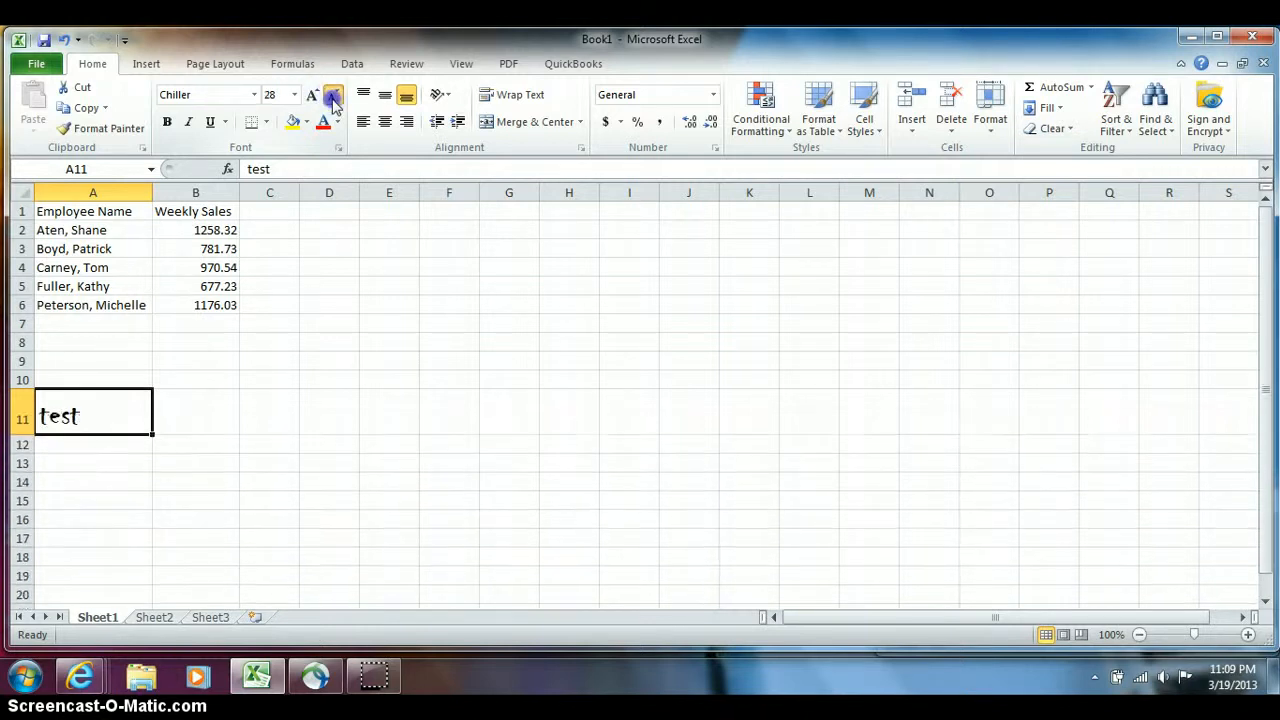
left_click(334, 97)
left_click(294, 95)
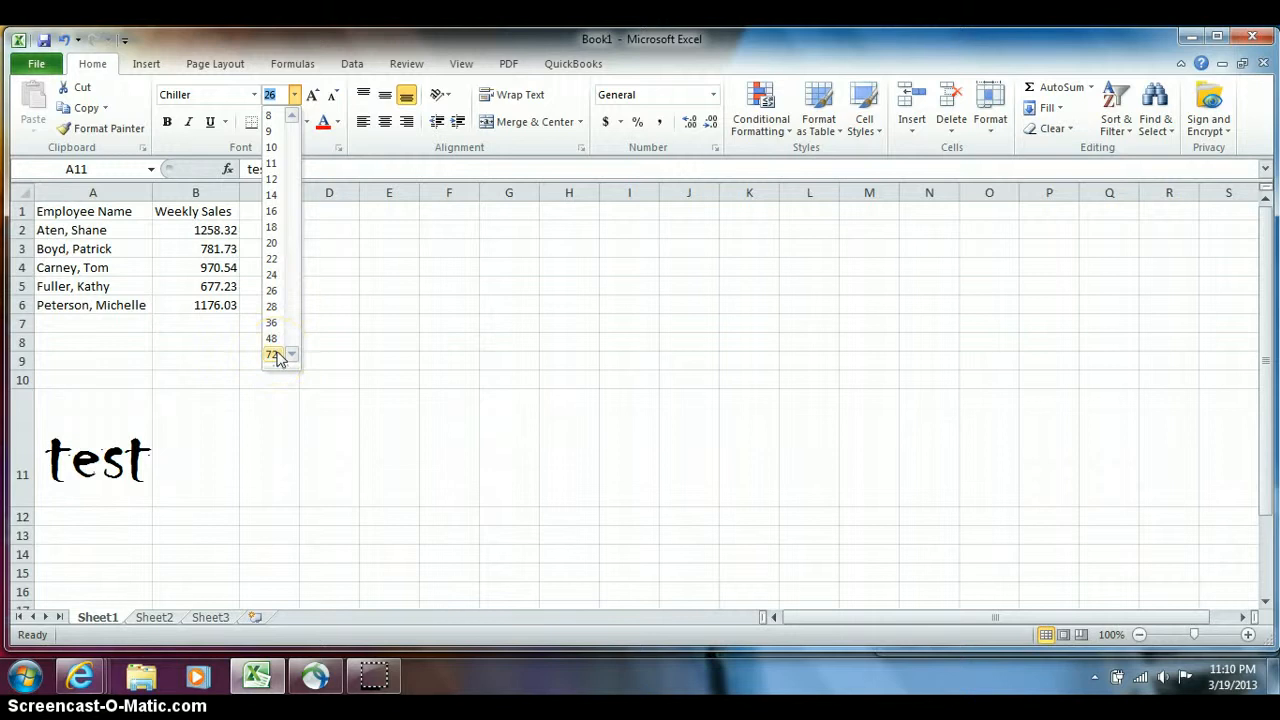
left_click(296, 96)
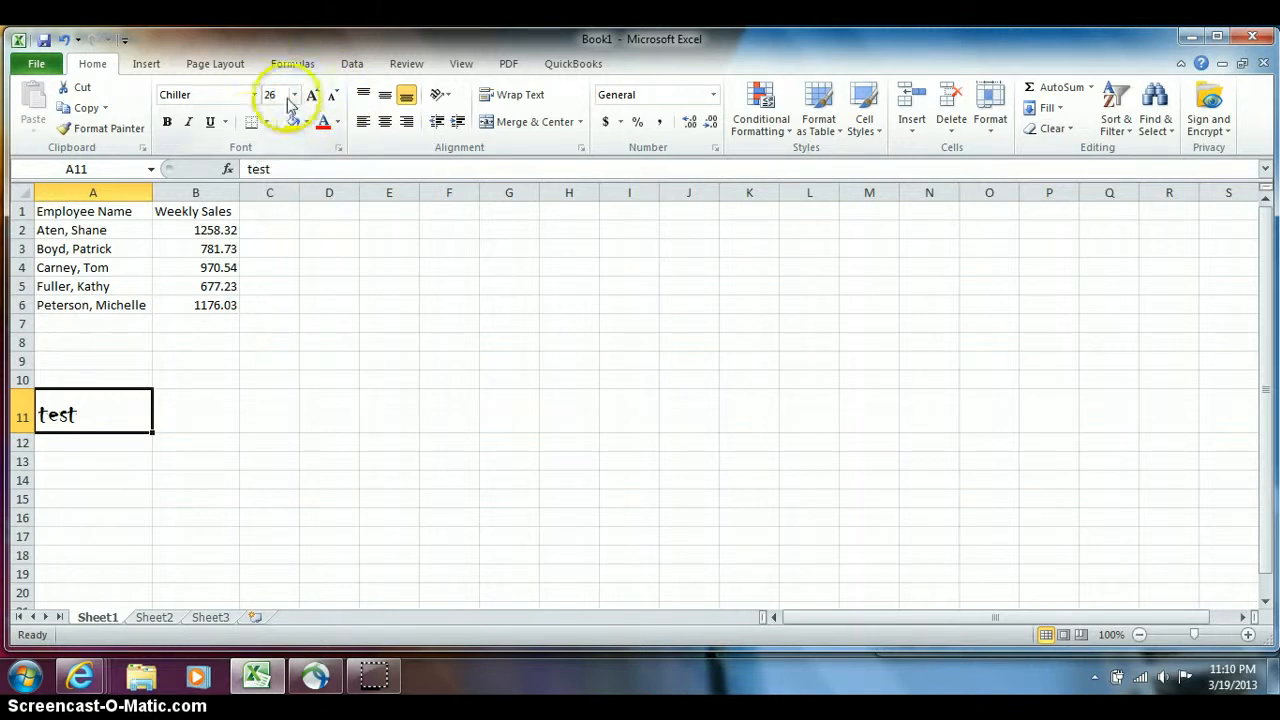
- Turn bold on and off for cell A11, and do the same with italic
left_click(167, 124)
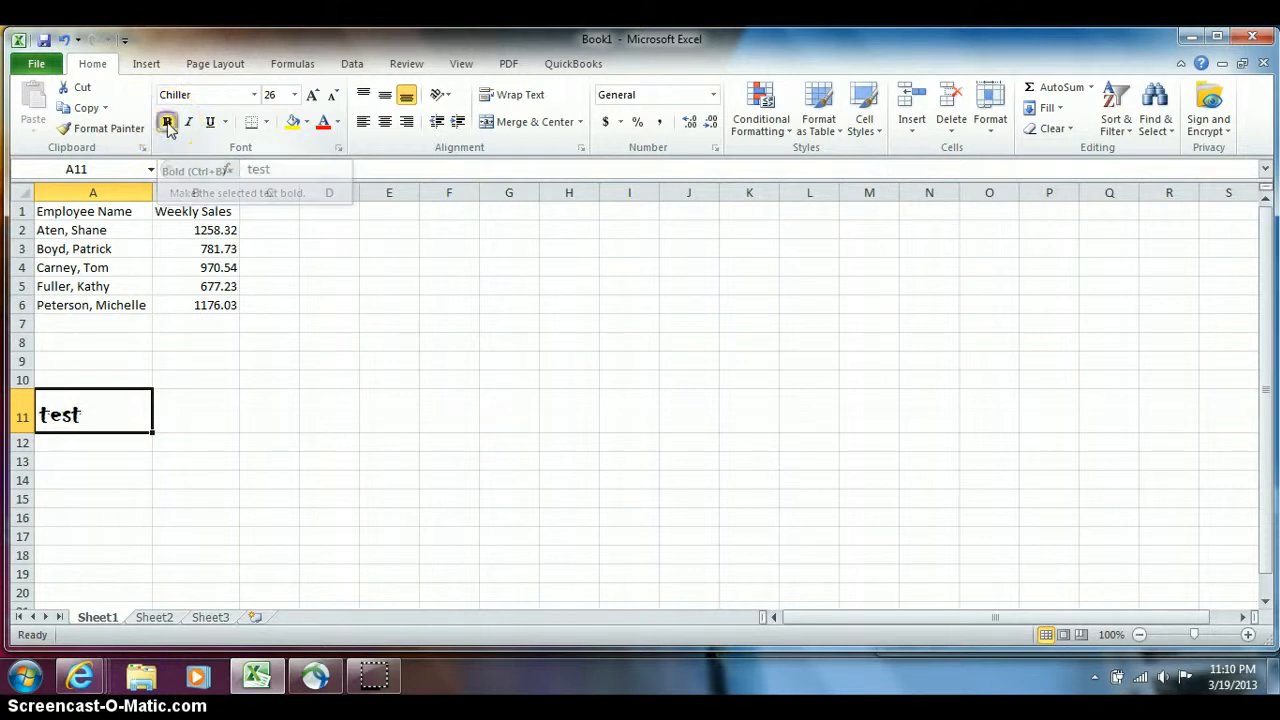
left_click(167, 124)
left_click(189, 123)
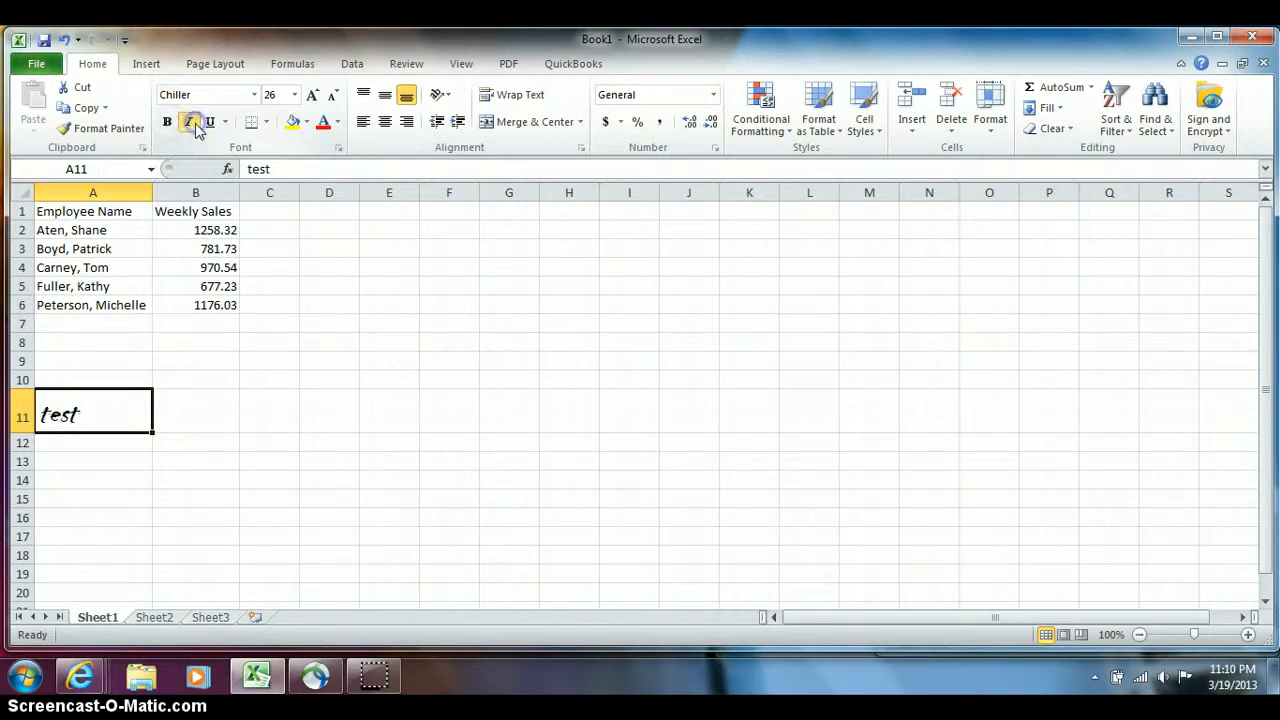
left_click(195, 128)
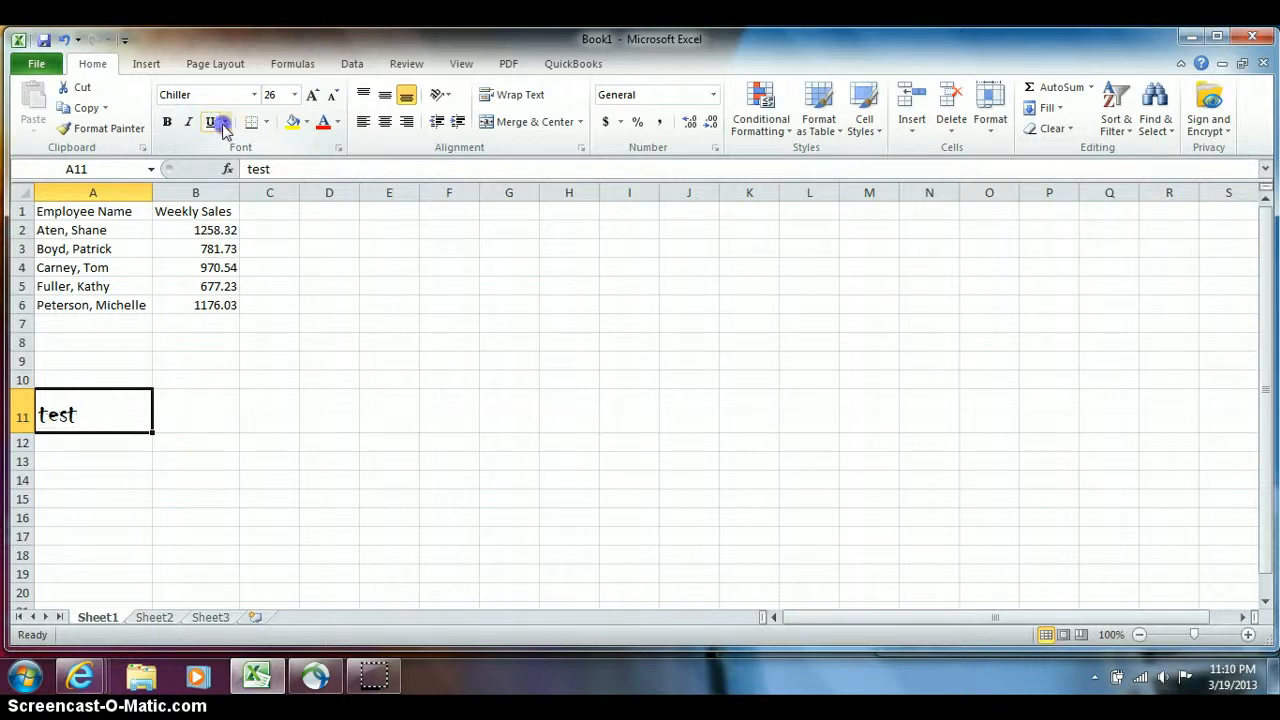
left_click(224, 127)
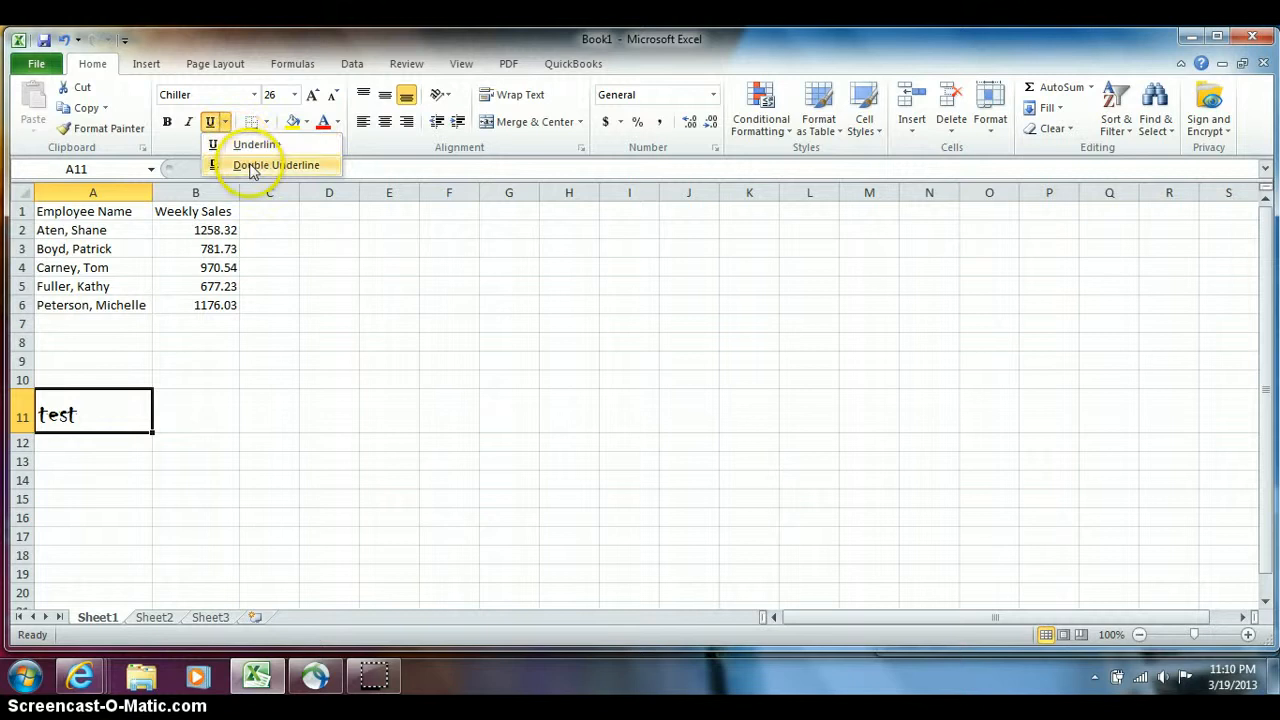
left_click(219, 71)
left_click(267, 123)
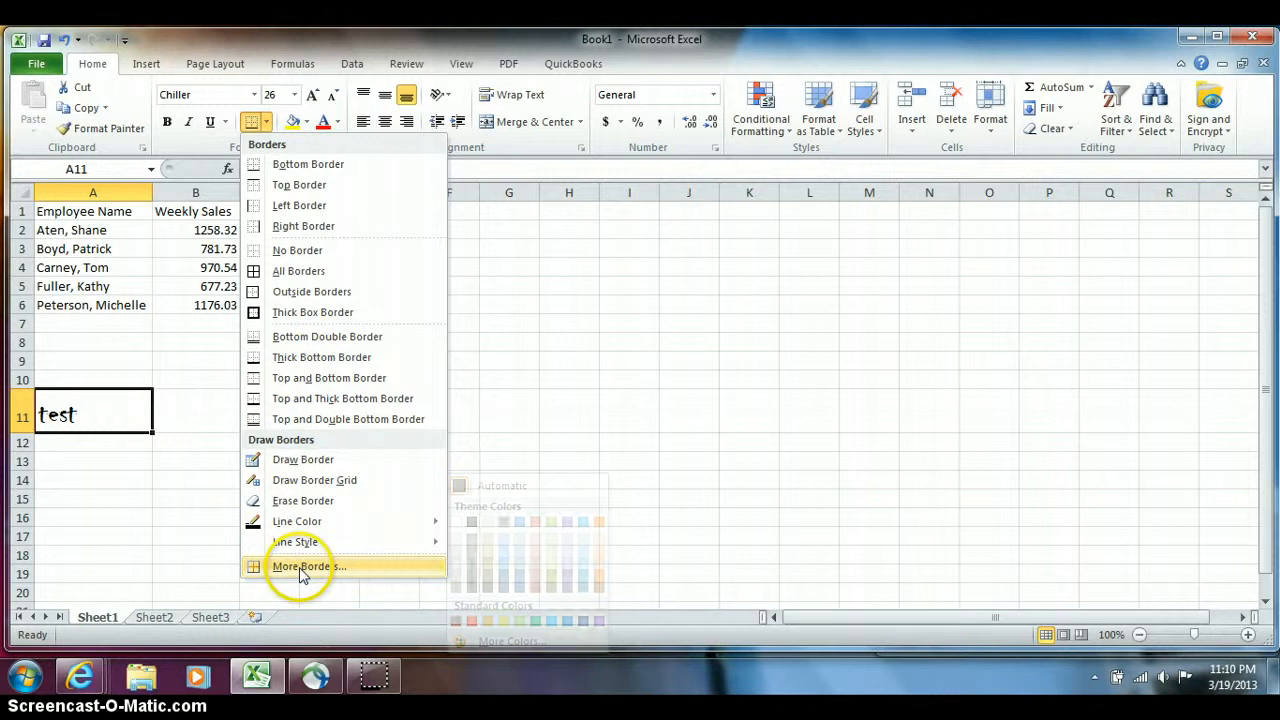
left_click(266, 122)
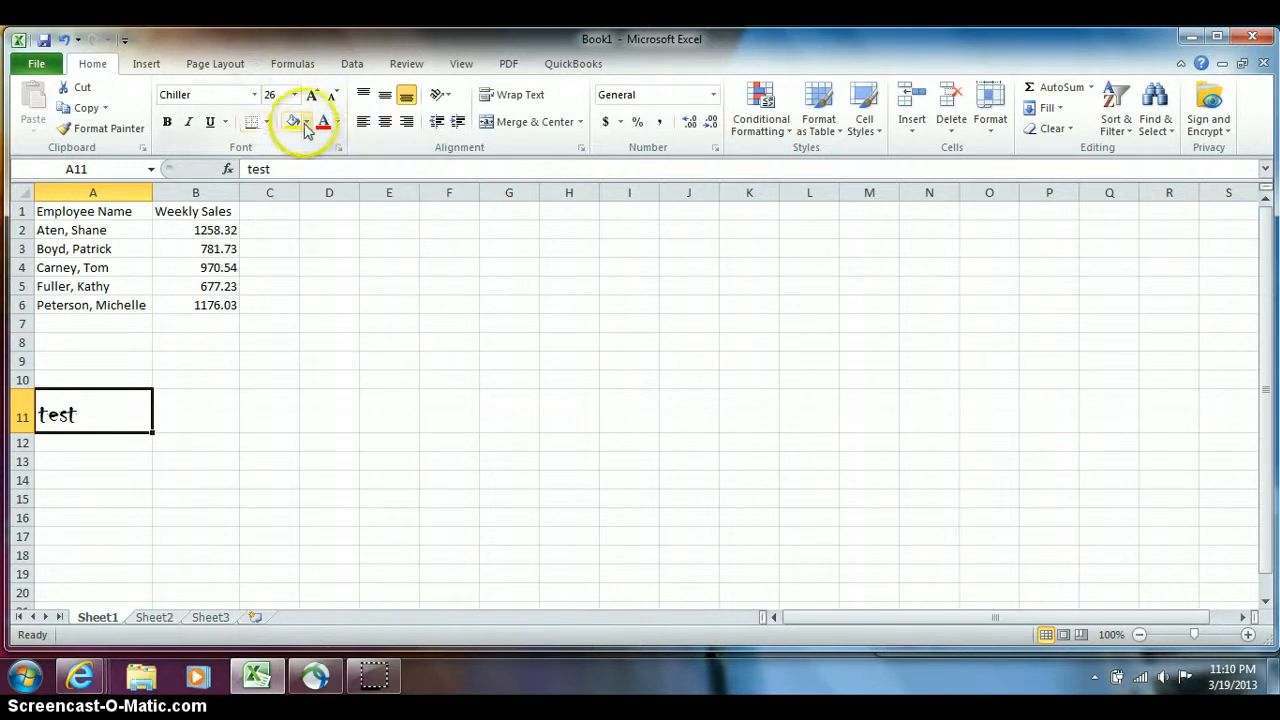
- Fill cell A11 with light orange and color its text dark purple
left_click(308, 122)
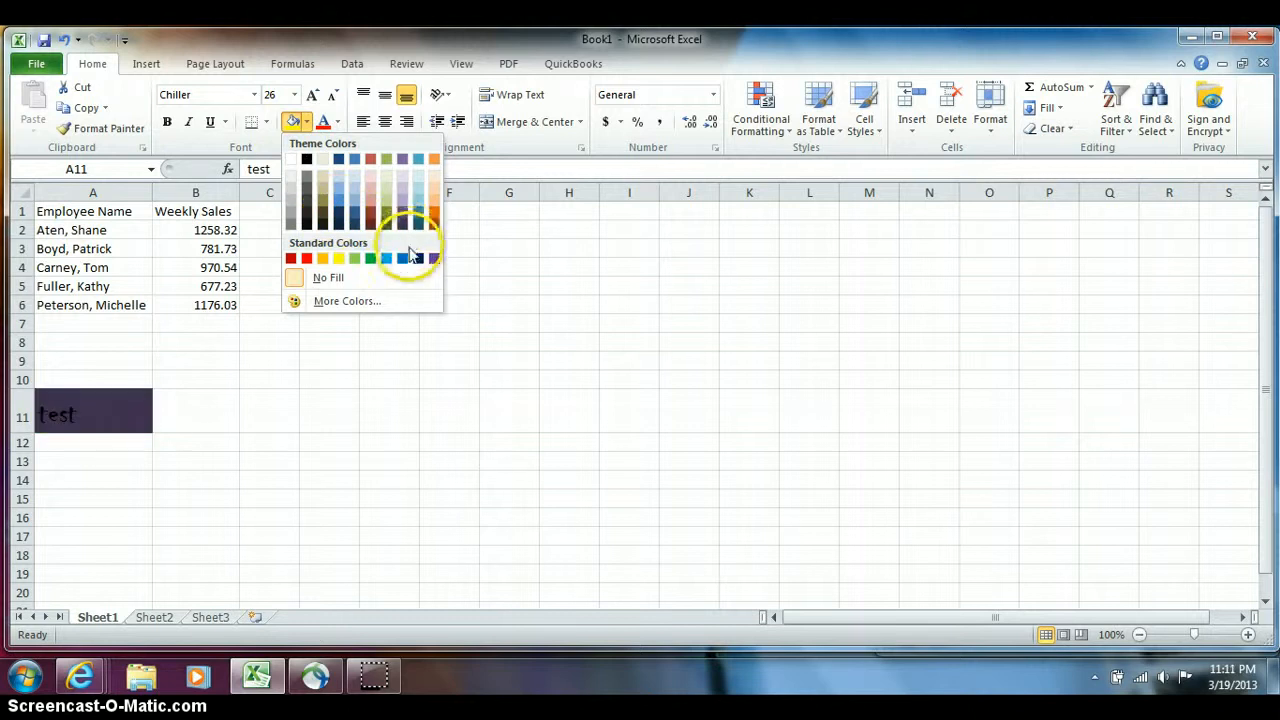
left_click(435, 199)
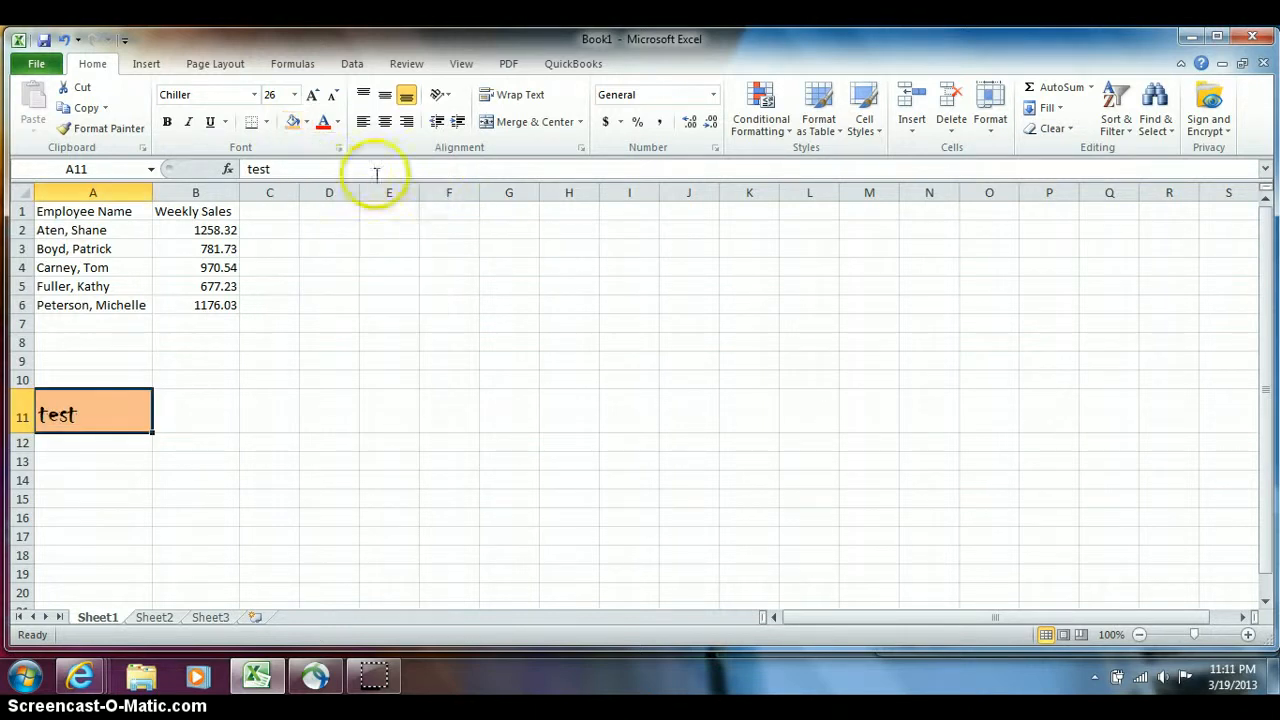
left_click(338, 121)
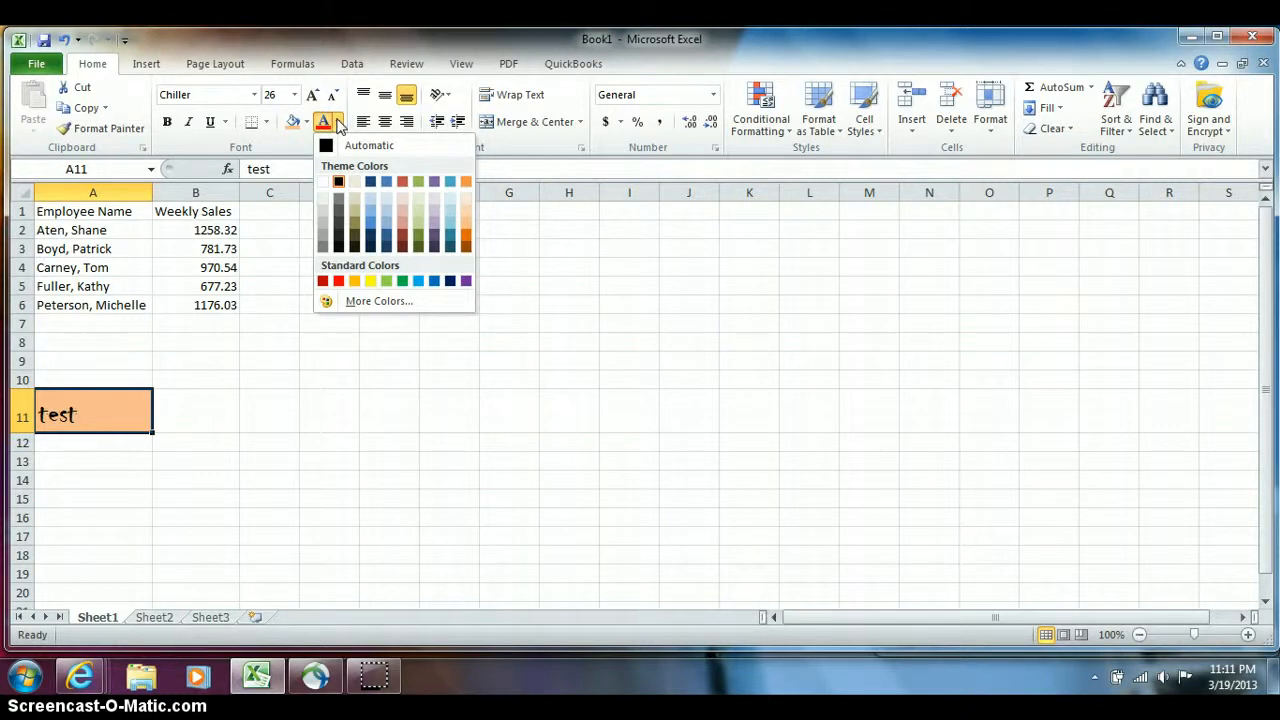
left_click(440, 238)
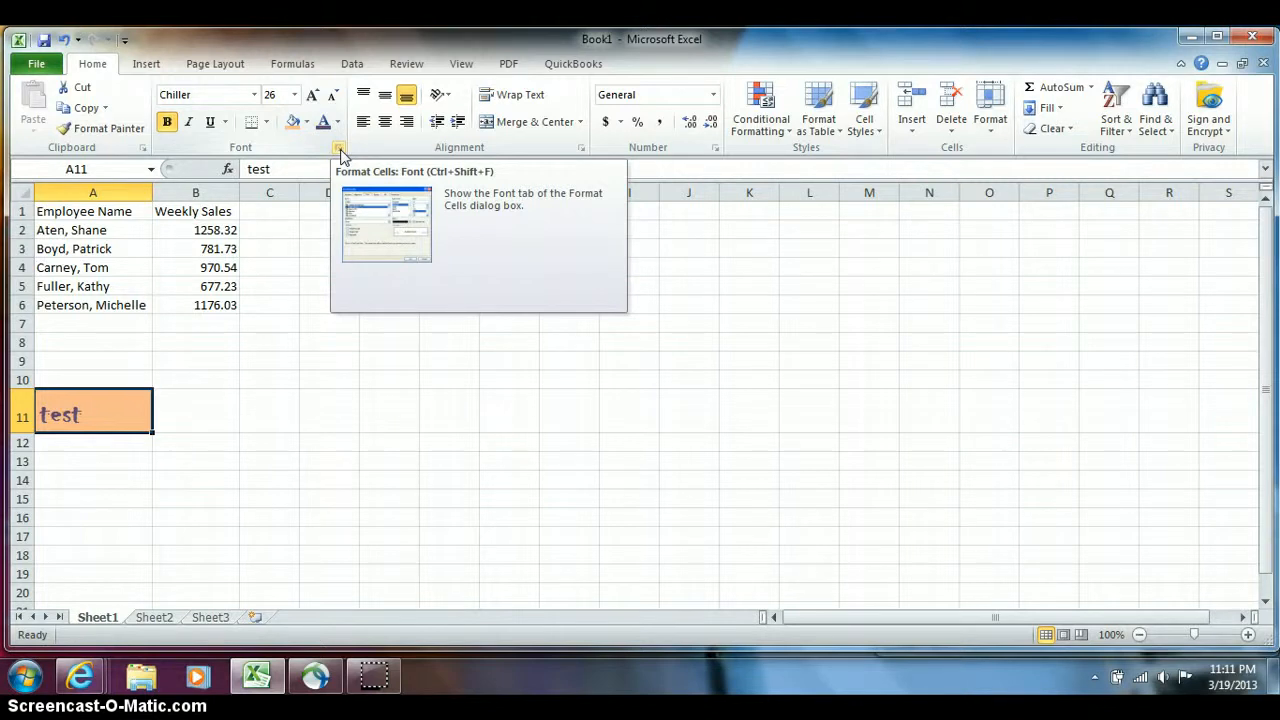
- Review the font settings of cell A11 in the Format Cells dialog and close it
left_click(340, 150)
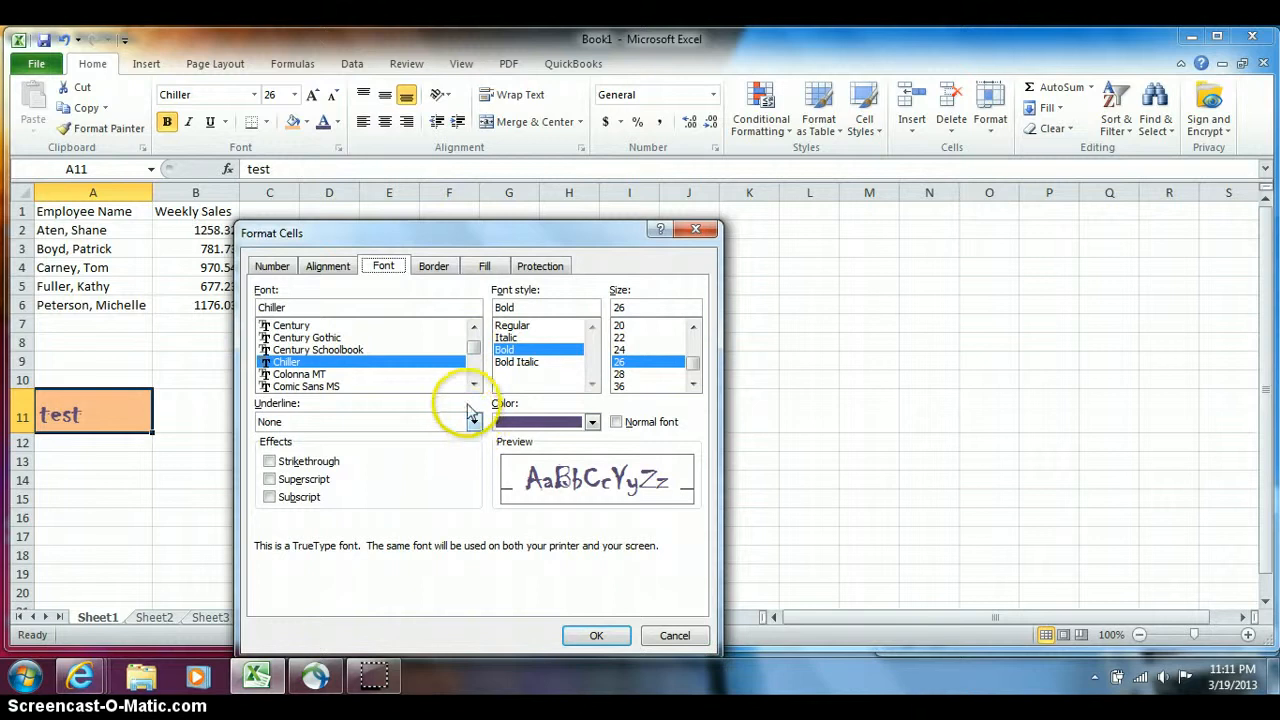
left_click(592, 635)
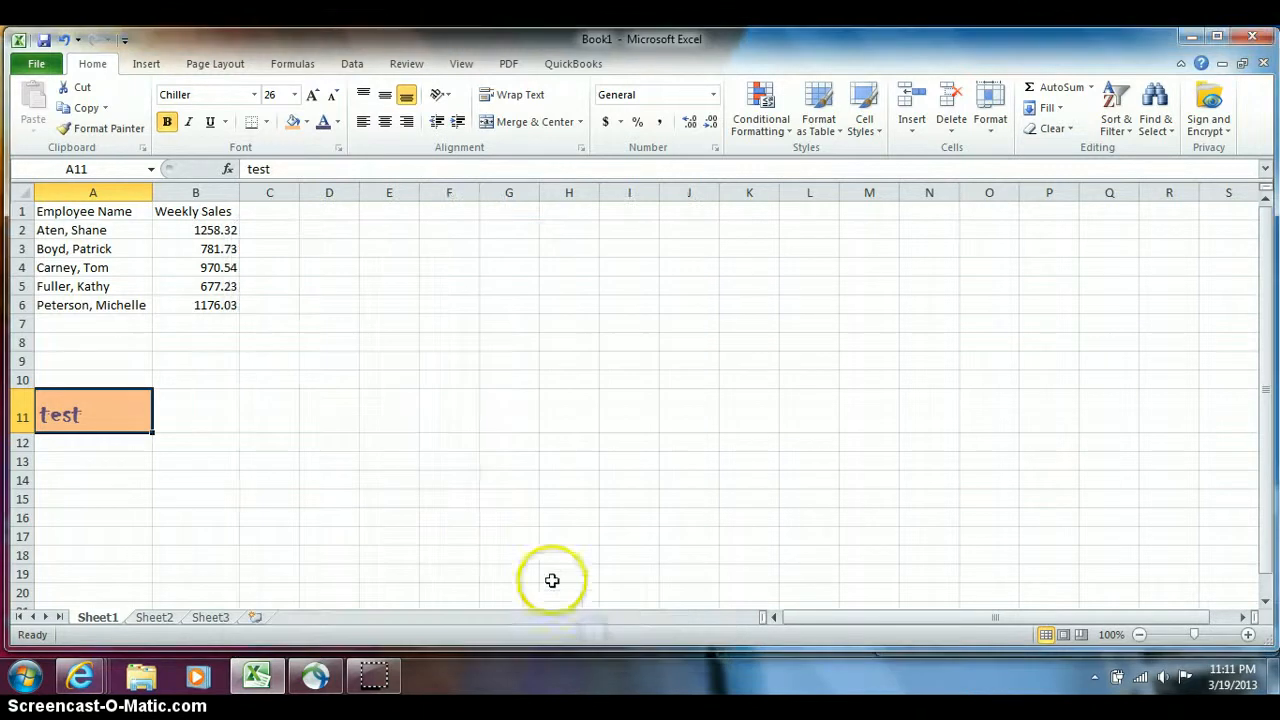
- Delete the whole of row 11 containing the "test" text
left_click(17, 402)
right_click(24, 409)
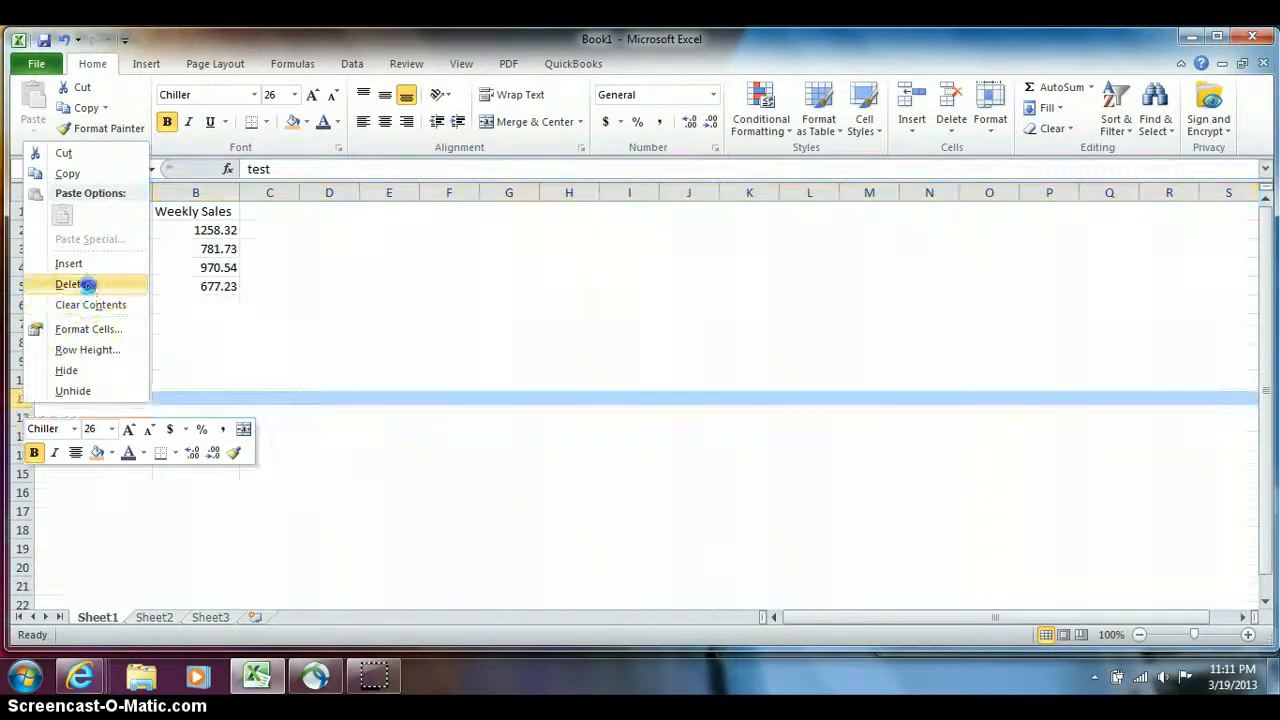
left_click(70, 284)
- Format the header row 1 as bold and underlined, with the red theme color for its text
left_click(20, 211)
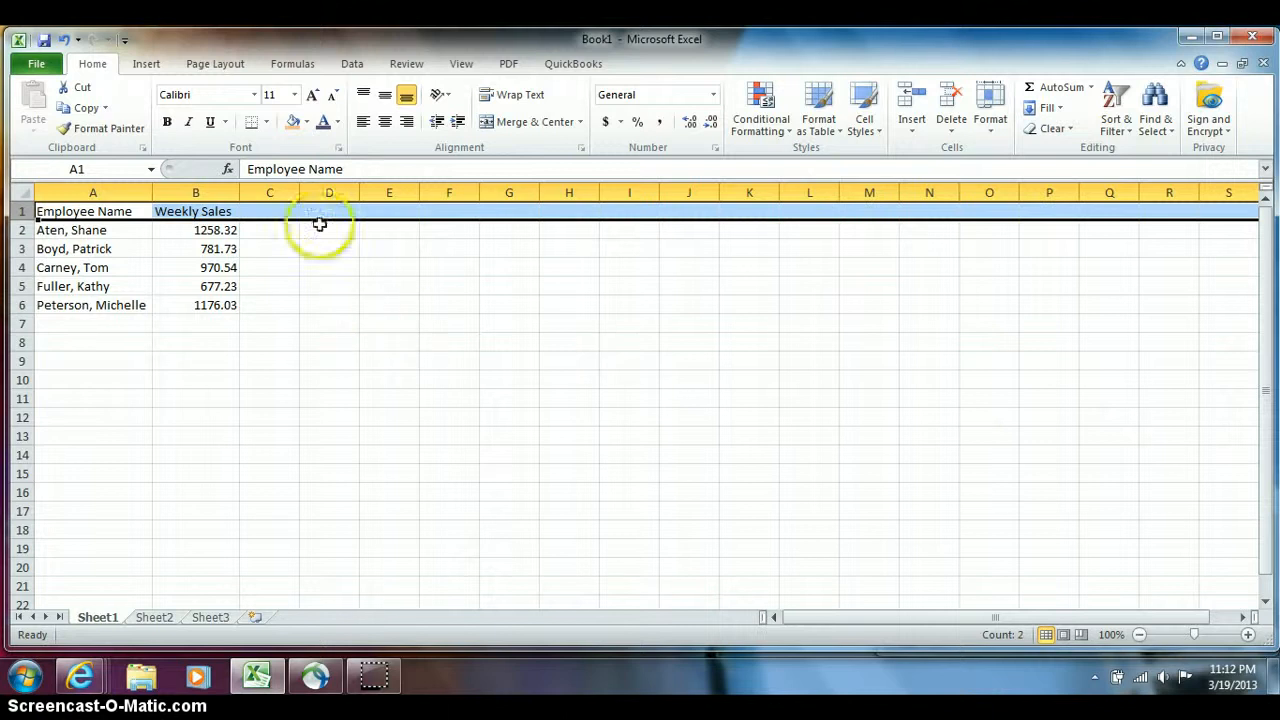
left_click(167, 122)
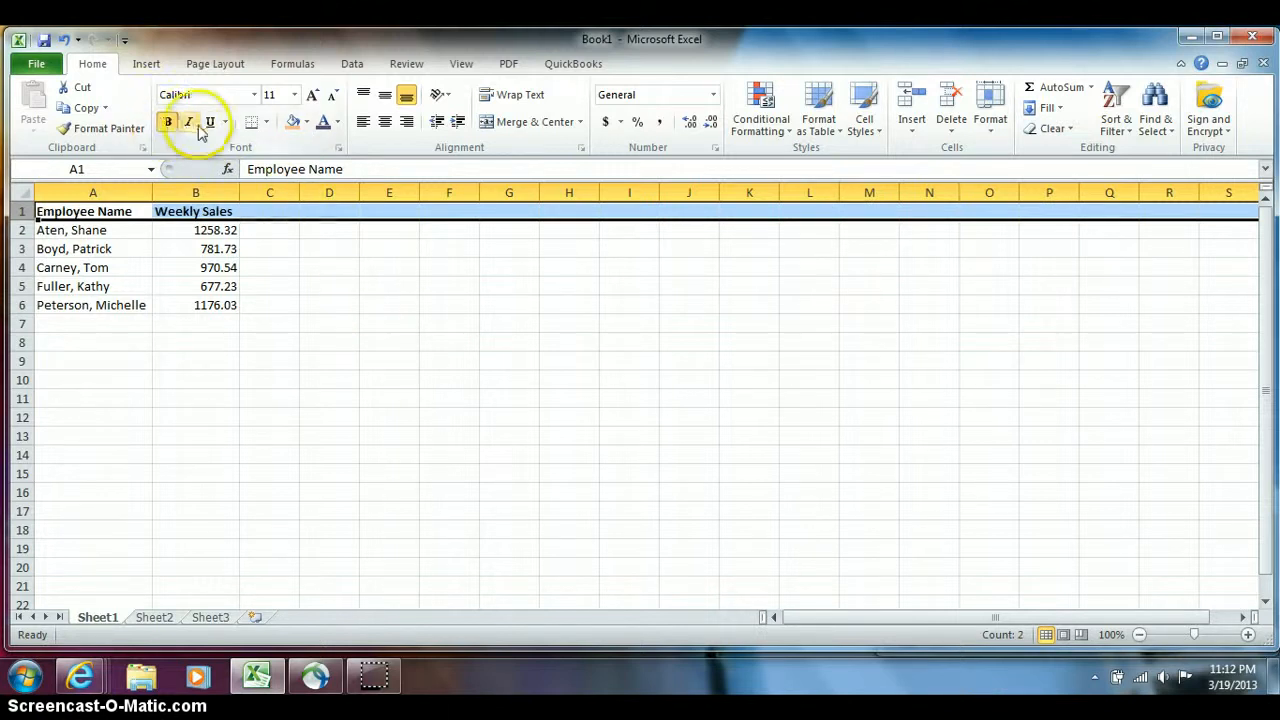
left_click(210, 122)
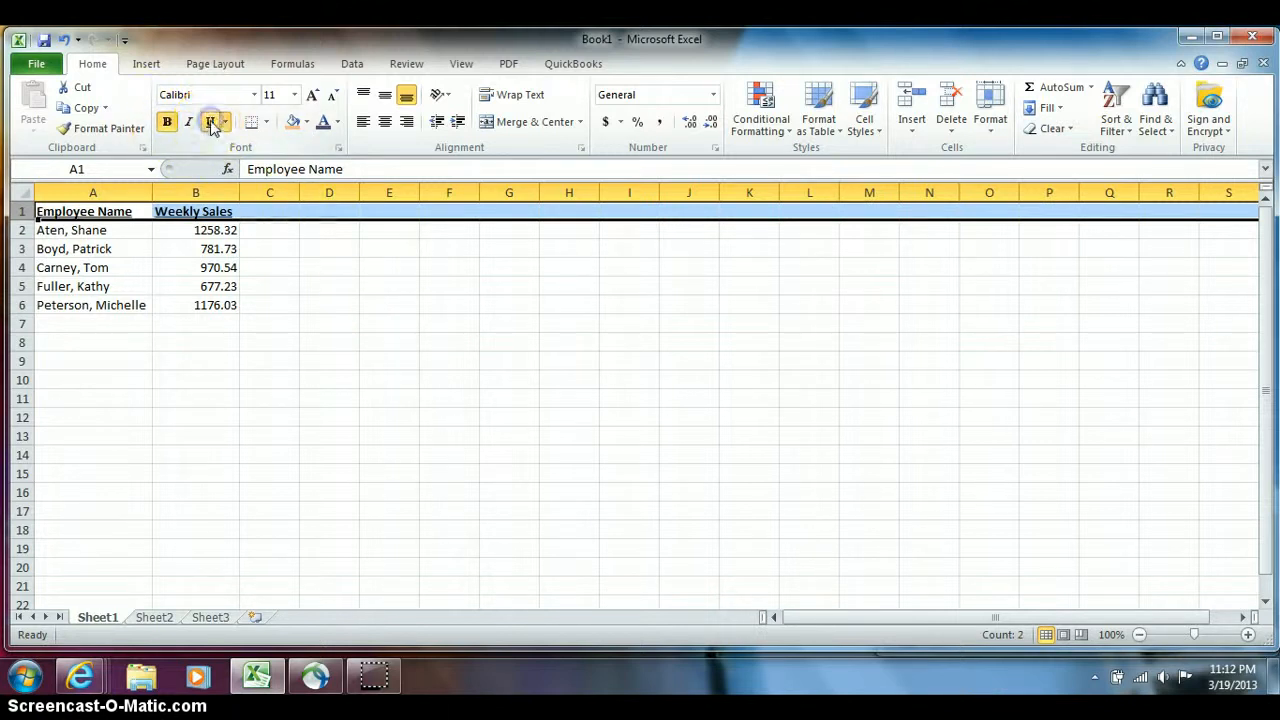
left_click(337, 122)
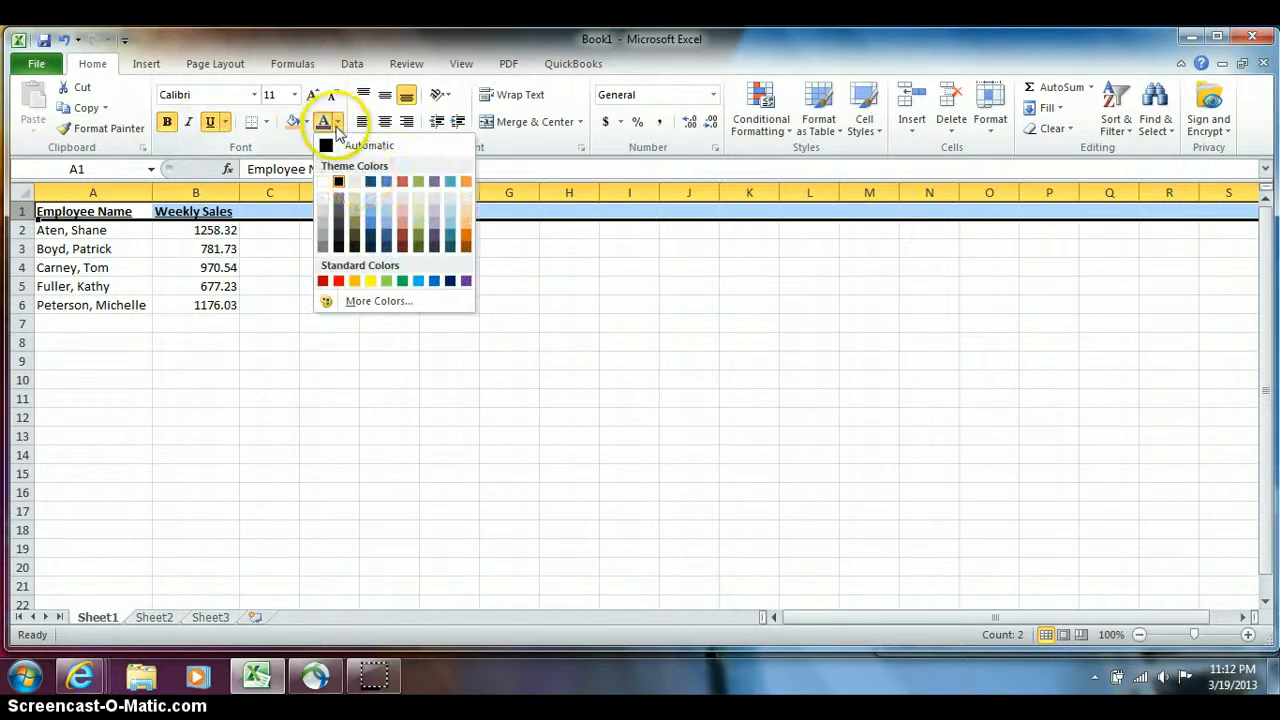
left_click(401, 182)
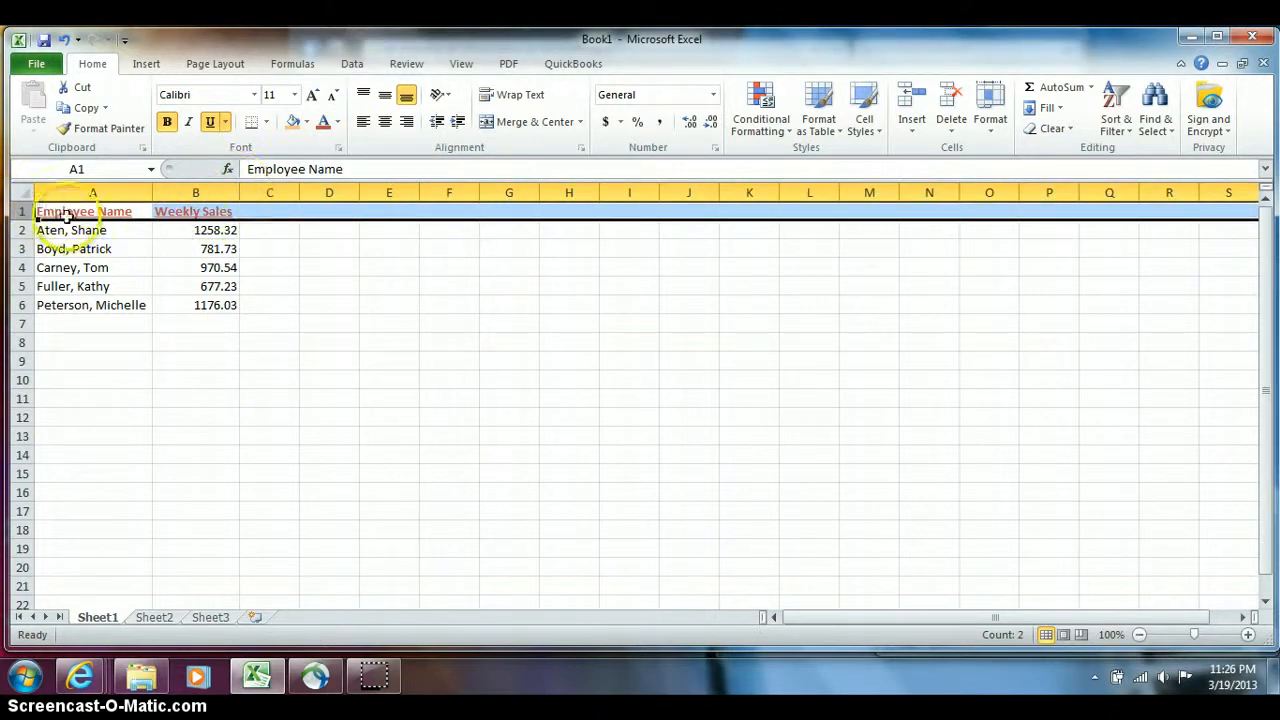
- Enter the heading "Commission" in cell C1, beside Weekly Sales
left_click(274, 216)
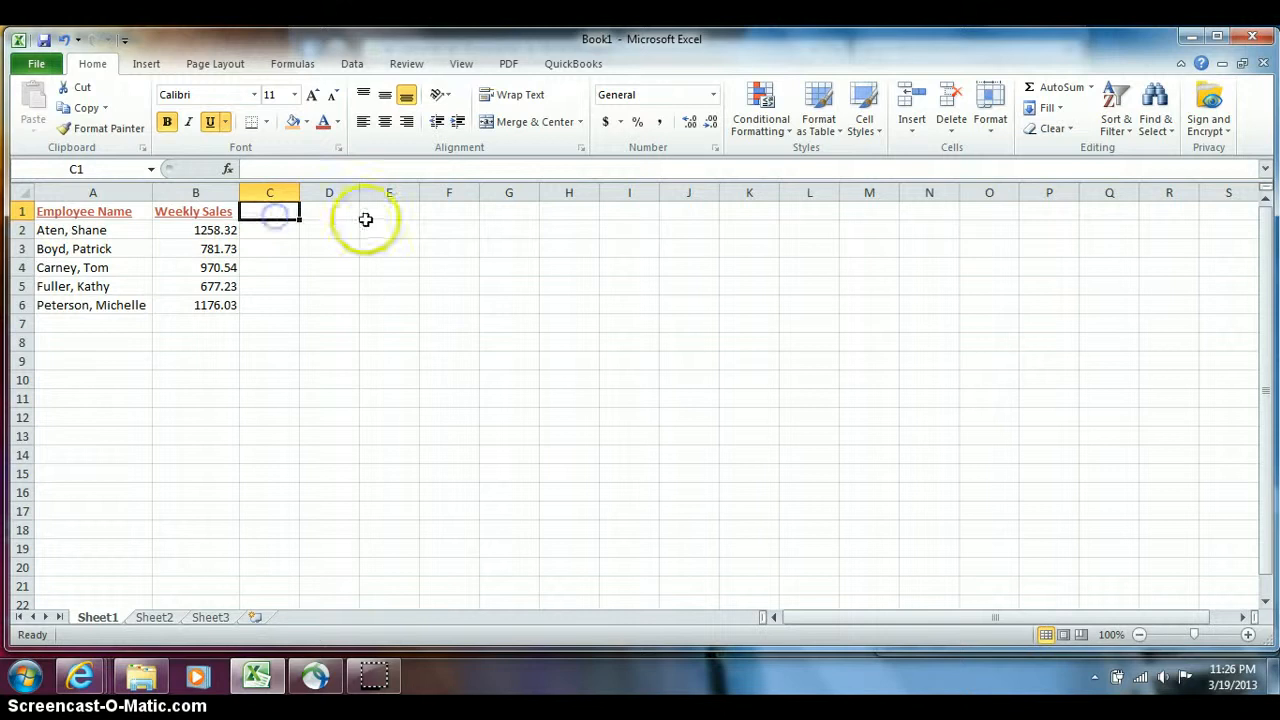
type("Commission")
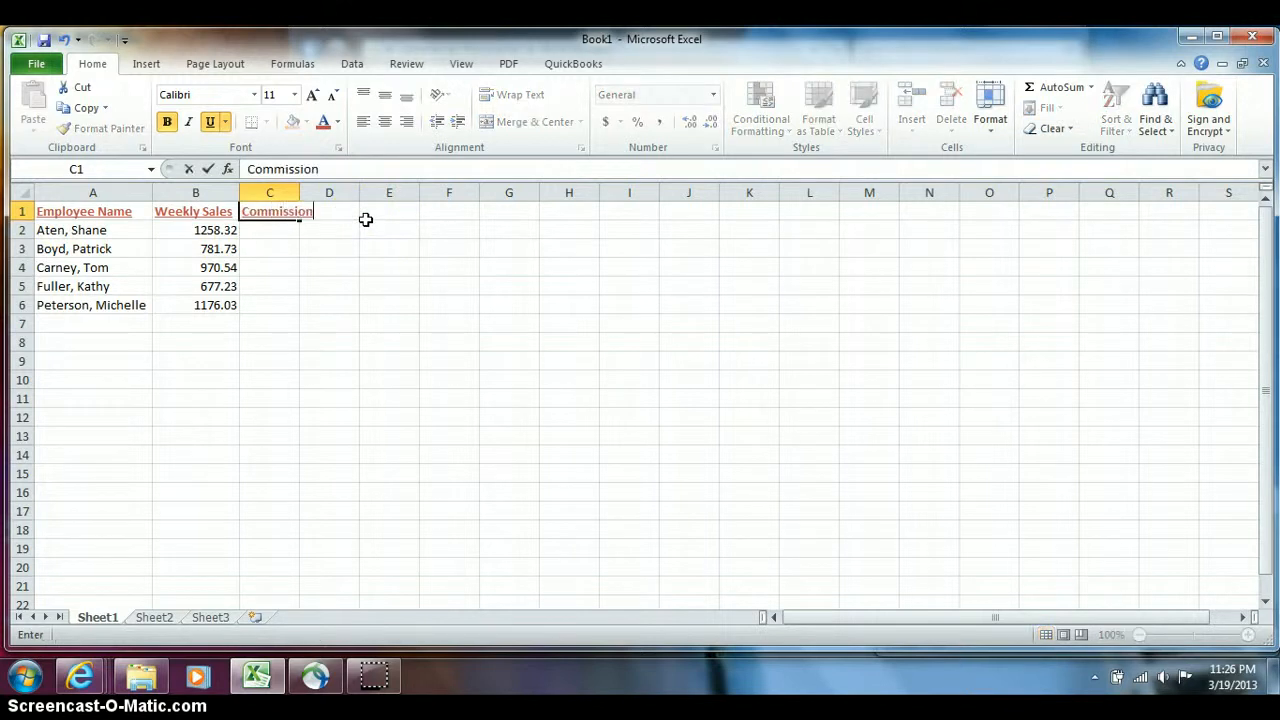
key("Return")
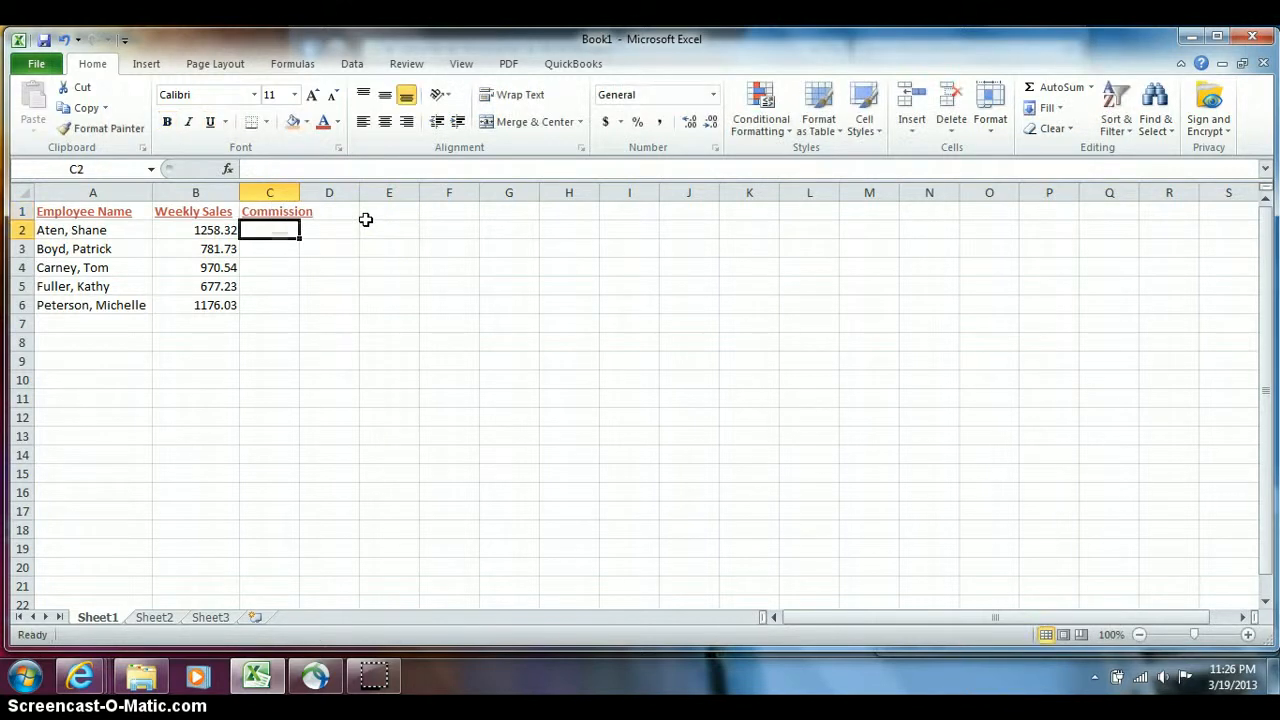